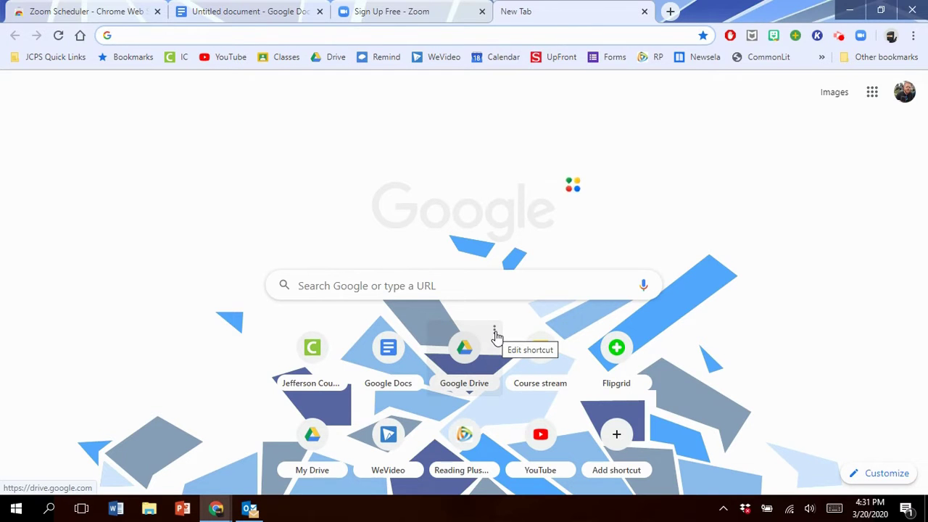
Switch to the 'Sign Up Free - Zoom' tab to show the zoom.us home page.
click(396, 8)
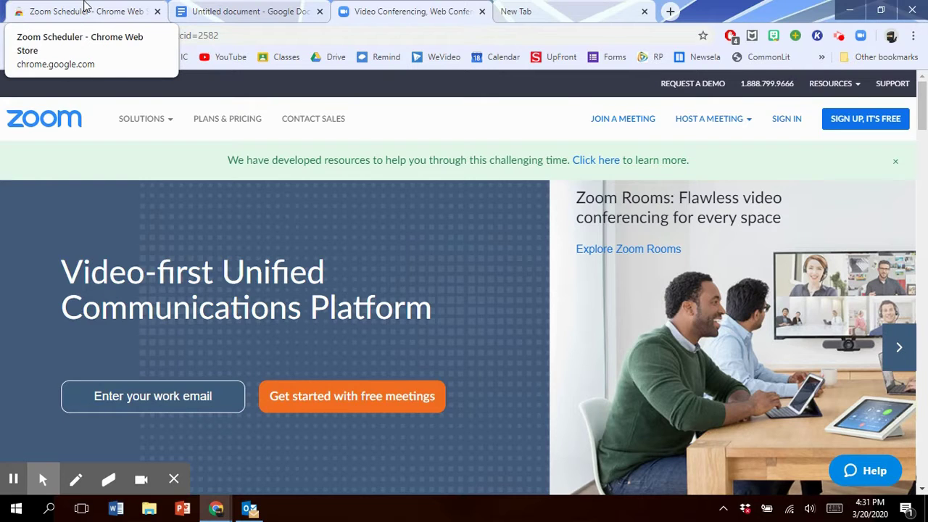
Show the Zoom Scheduler Chrome Web Store page and preview the extension's options.
click(84, 6)
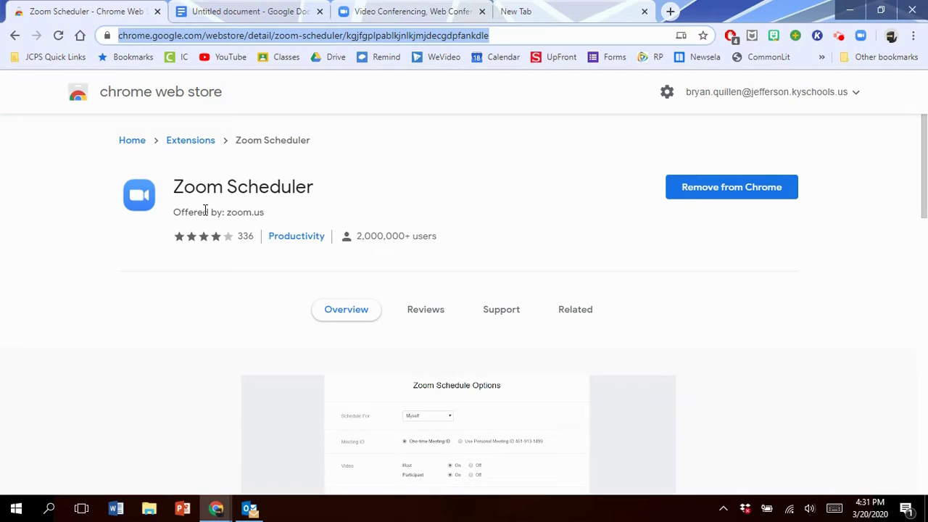
drag(174, 185, 304, 187)
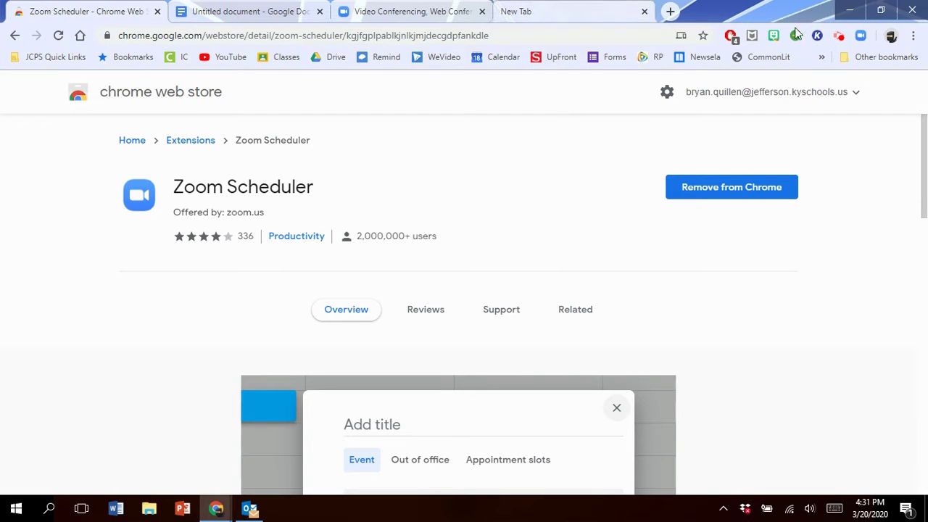
click(859, 36)
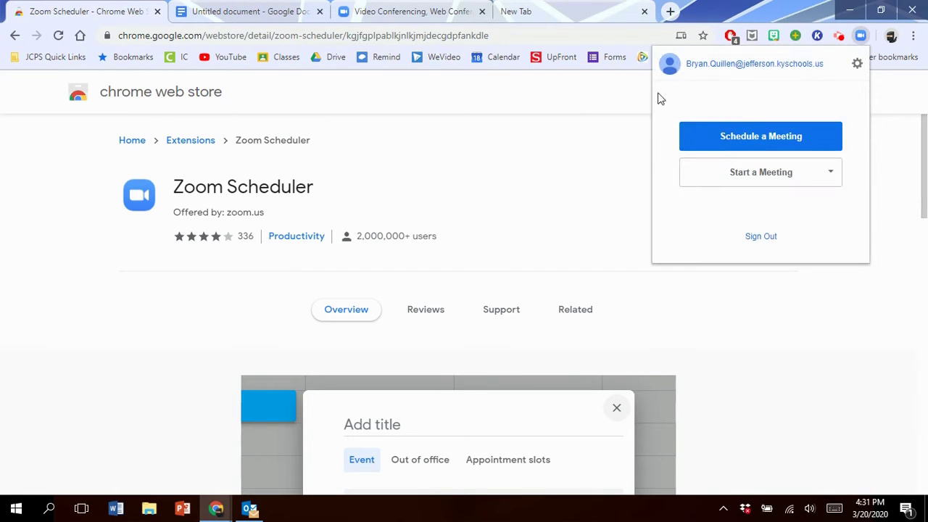
click(549, 159)
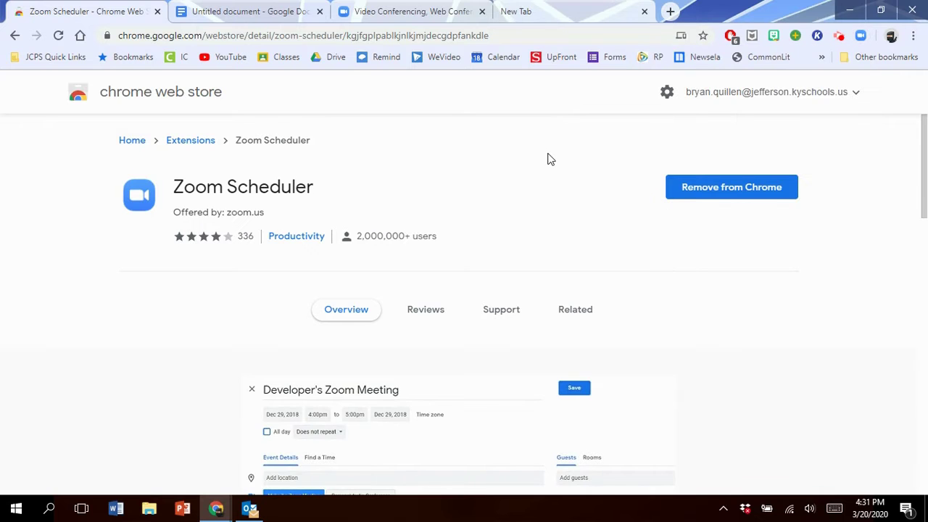
scroll(549, 159, down, 1)
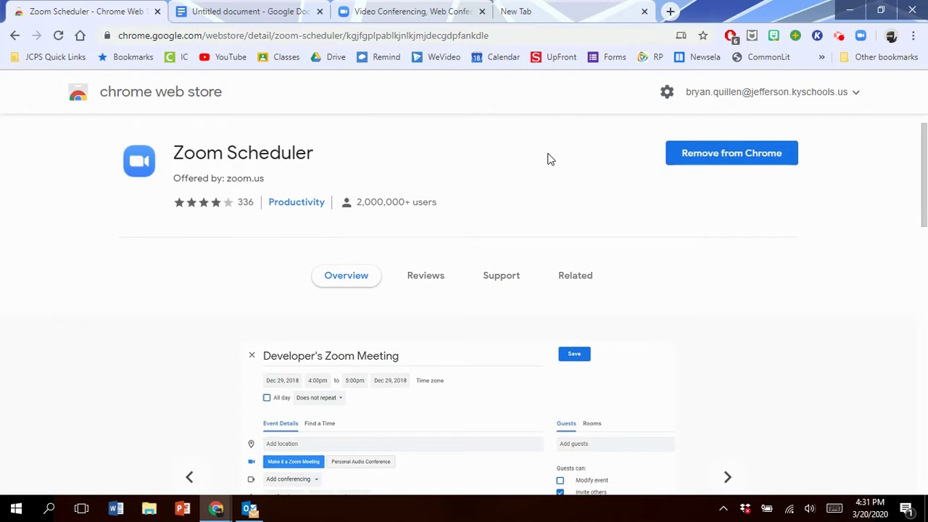
scroll(549, 159, up, 1)
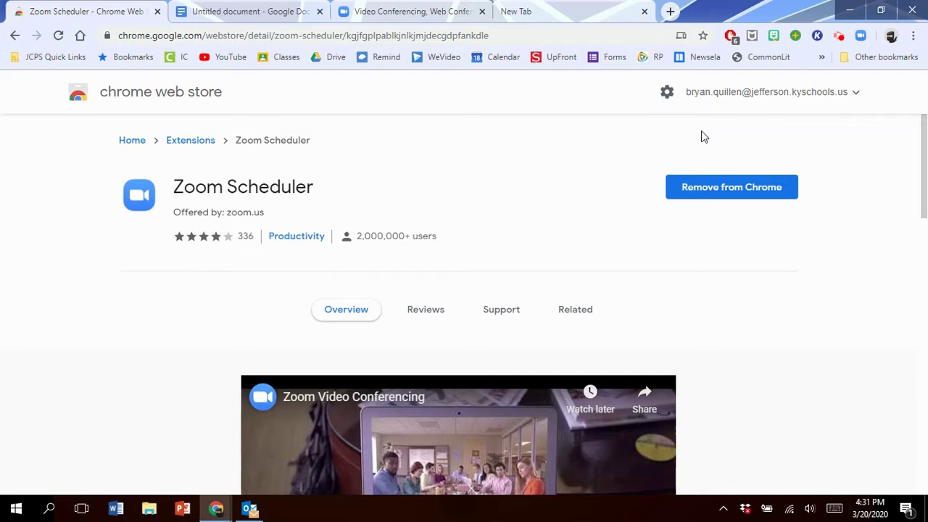
Start an instant meeting from the Zoom Scheduler popup's Start a Meeting menu.
click(859, 36)
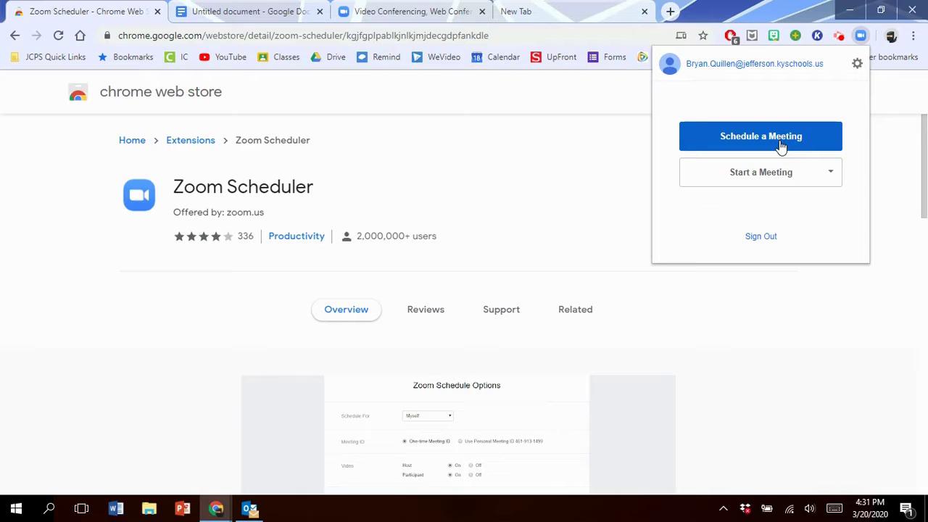
mouse_move(776, 179)
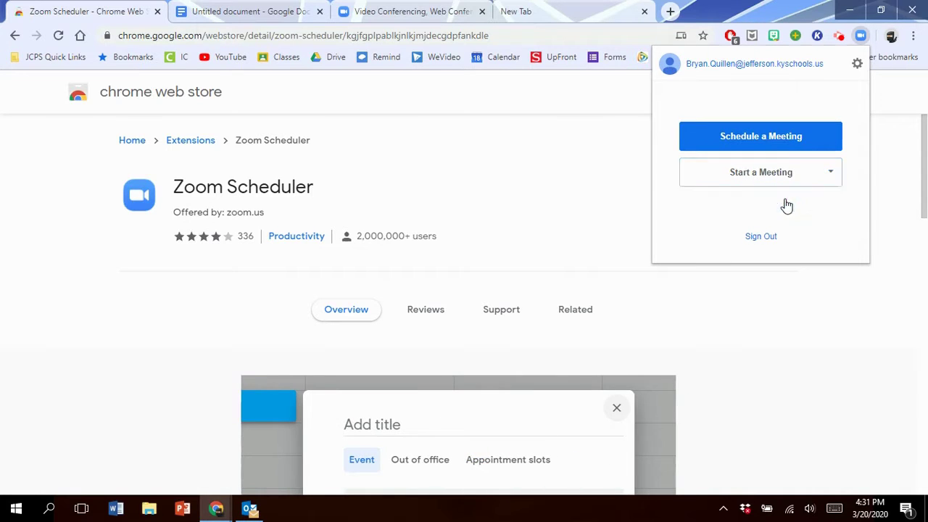
click(786, 206)
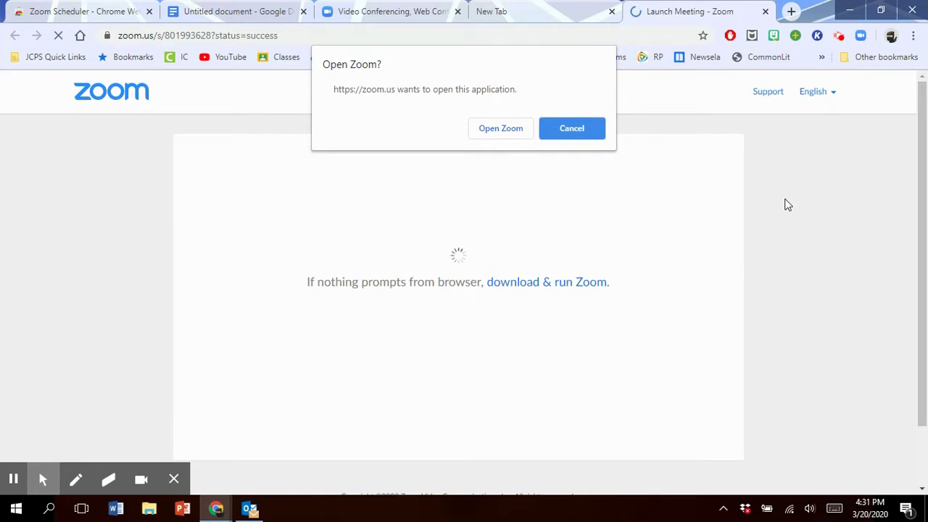
Open the Zoom app from the browser prompt and join with computer audio.
click(500, 130)
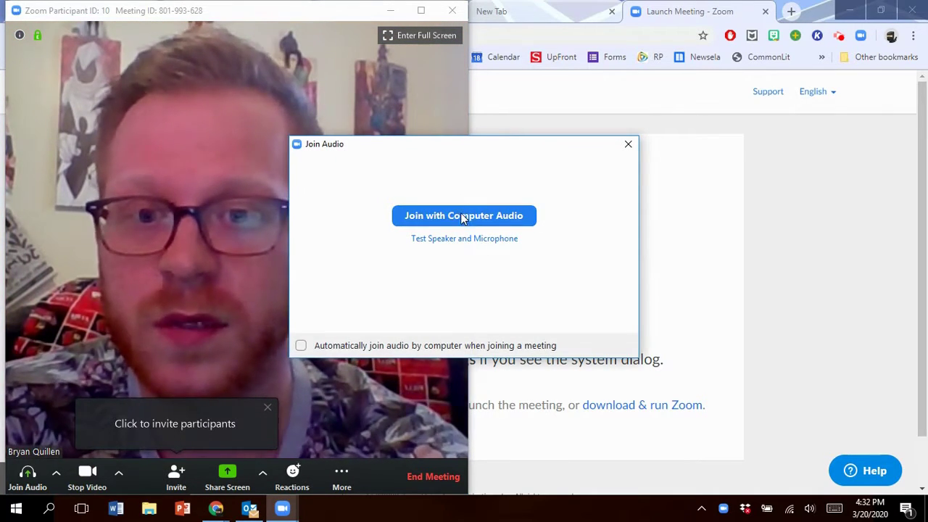
click(461, 214)
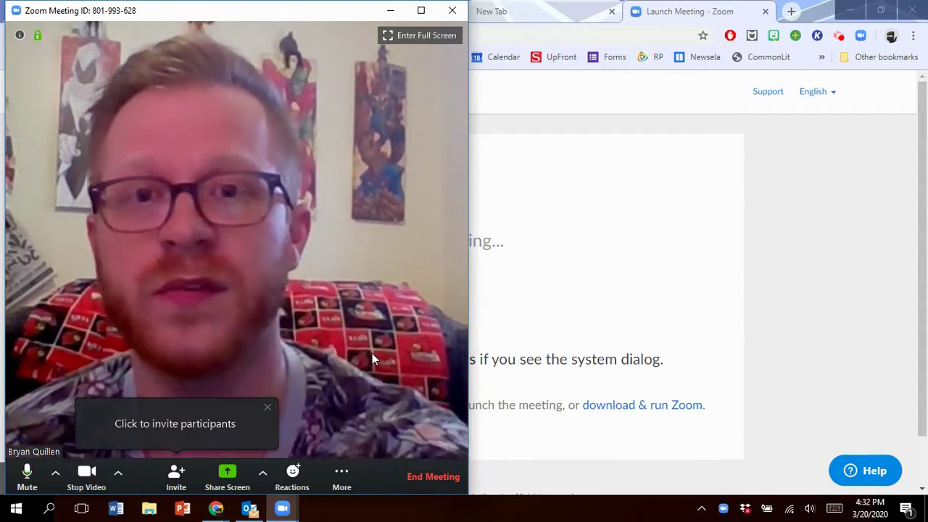
click(421, 12)
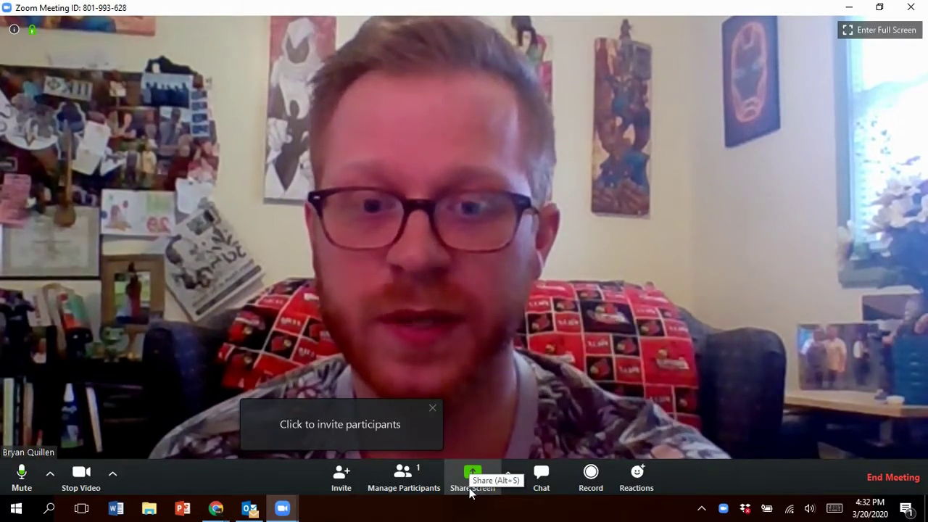
click(510, 473)
click(472, 477)
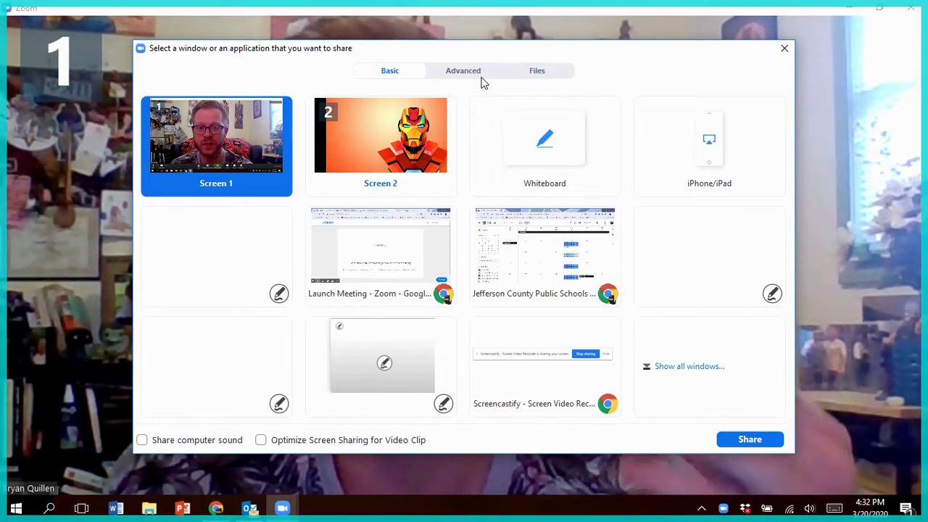
click(469, 75)
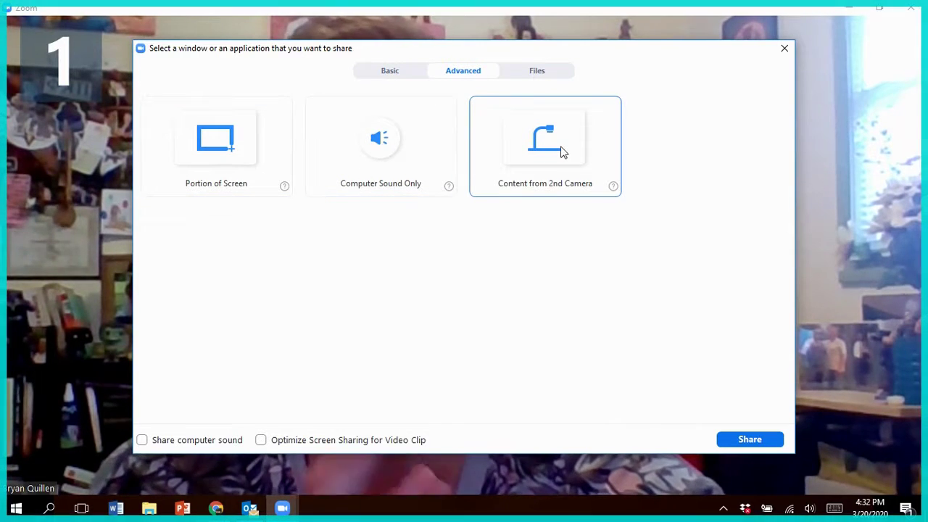
click(539, 72)
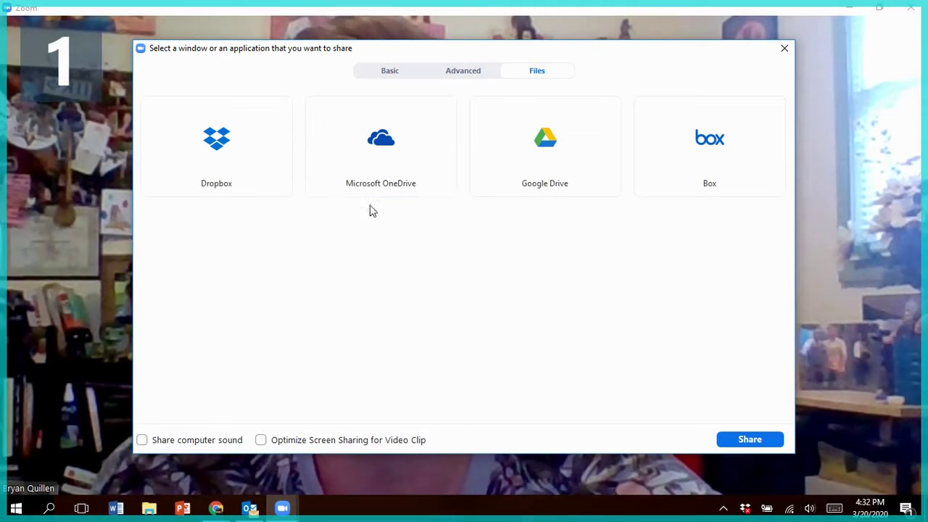
click(784, 49)
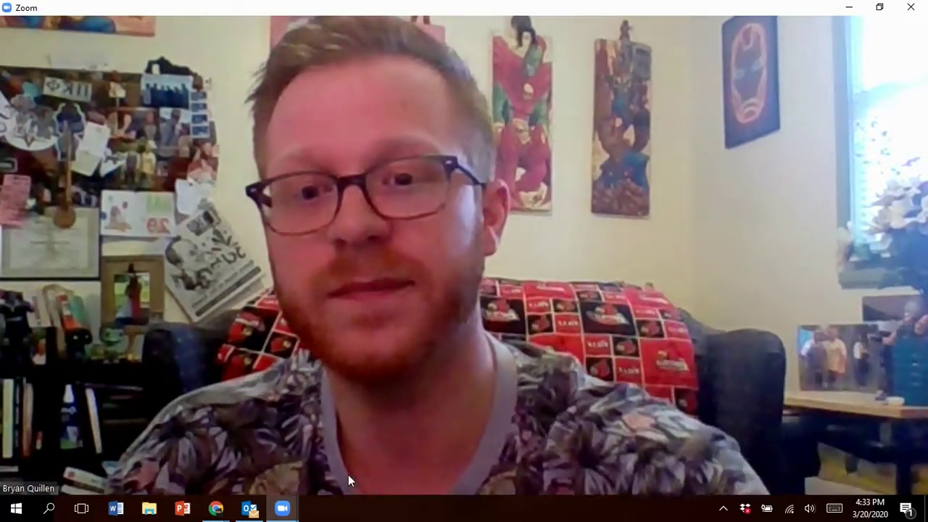
Copy the meeting's invite URL, then draft an invitation via Default Email.
click(348, 474)
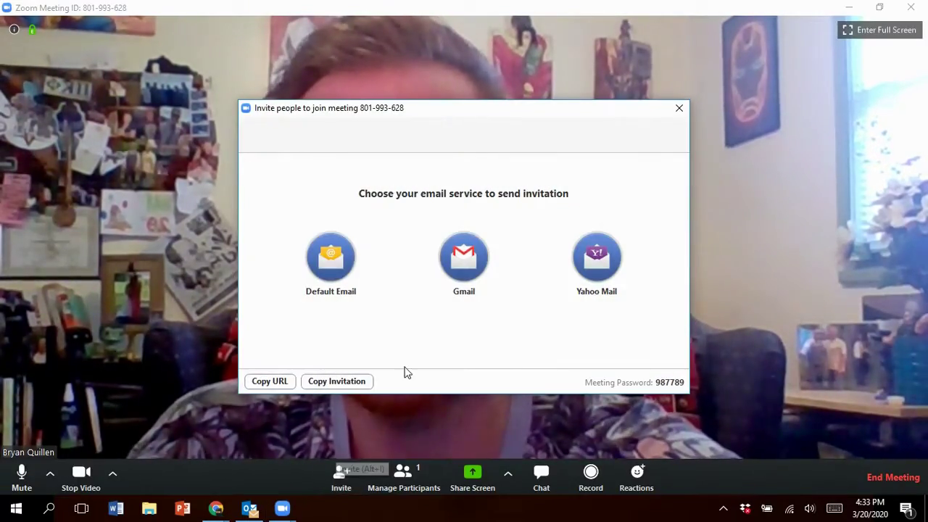
click(284, 384)
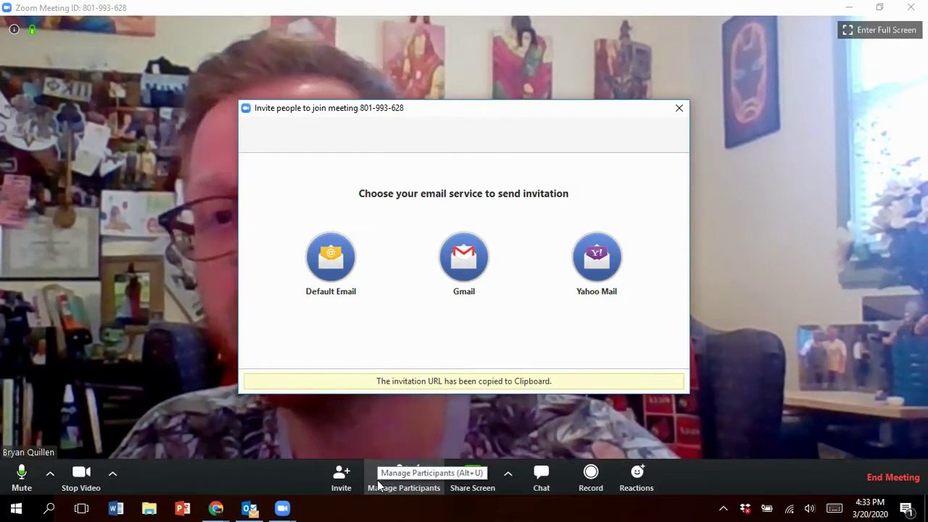
click(682, 110)
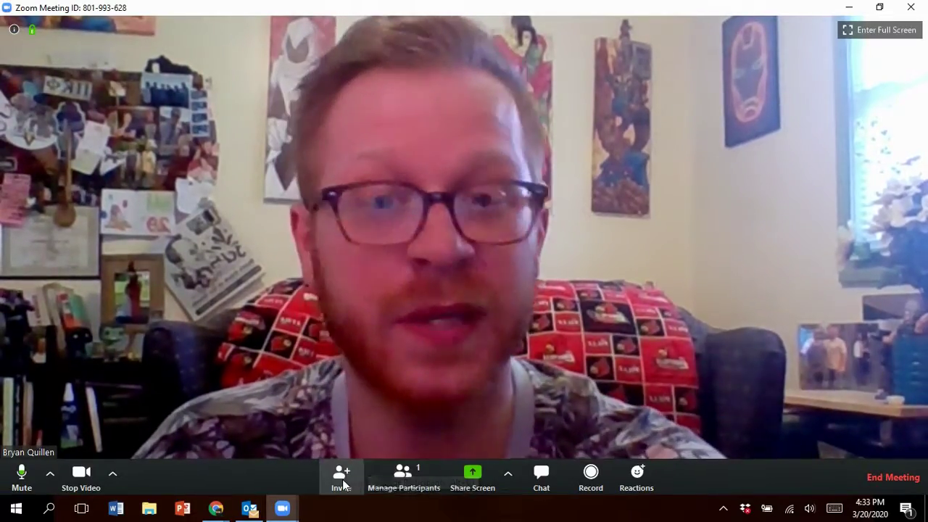
click(342, 479)
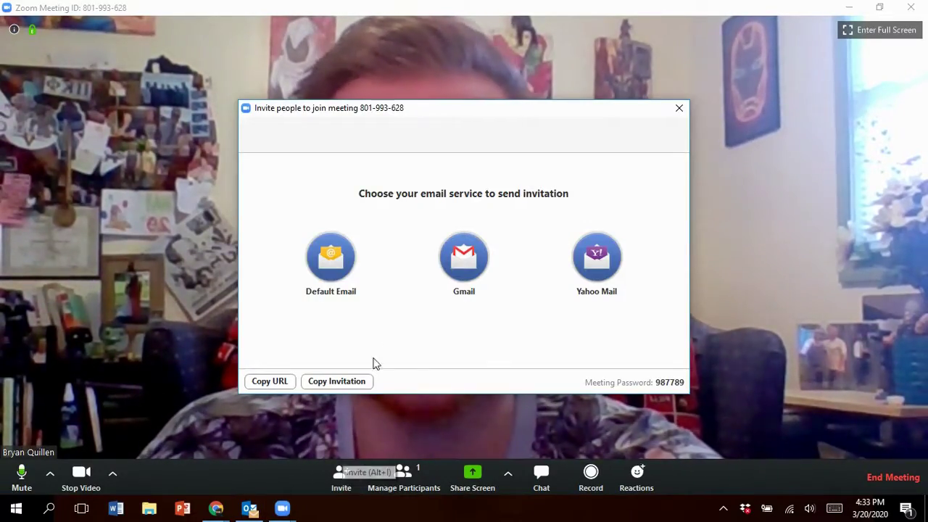
click(344, 279)
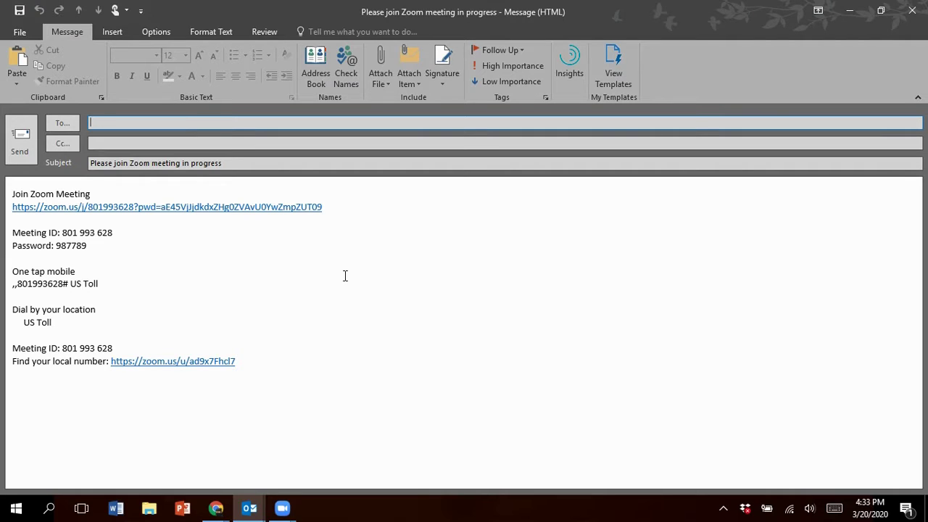
Switch from the Outlook invitation draft back to the Zoom meeting with Alt+Tab.
key(alt+Tab)
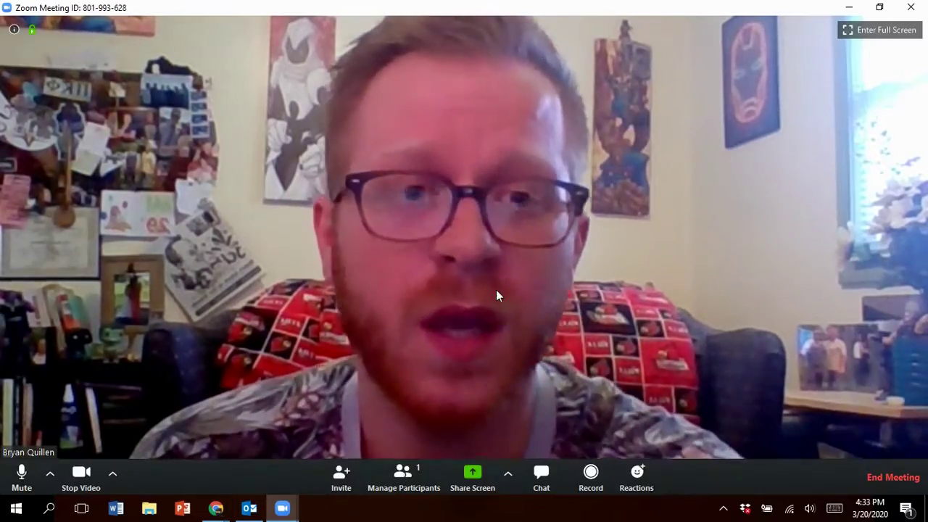
Open the group chat, review its recipients, file sources and '...' options, then close them.
click(537, 474)
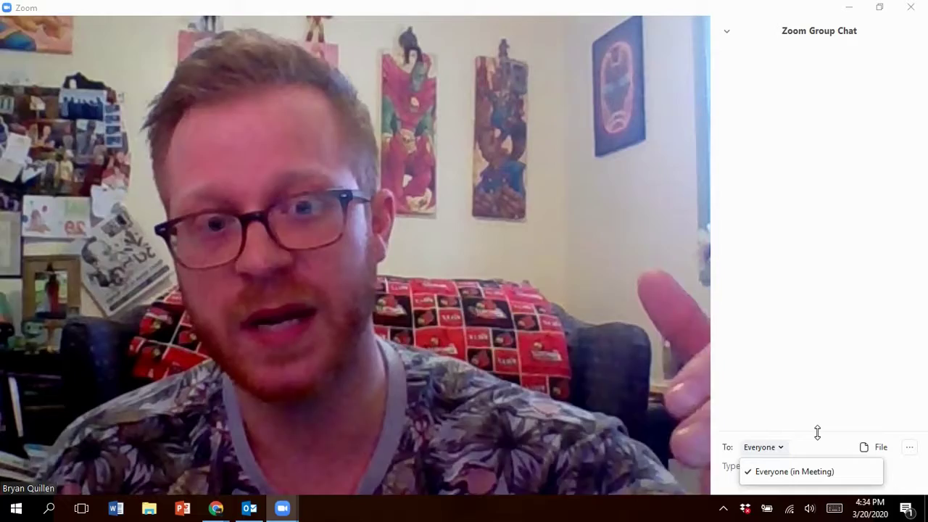
click(812, 436)
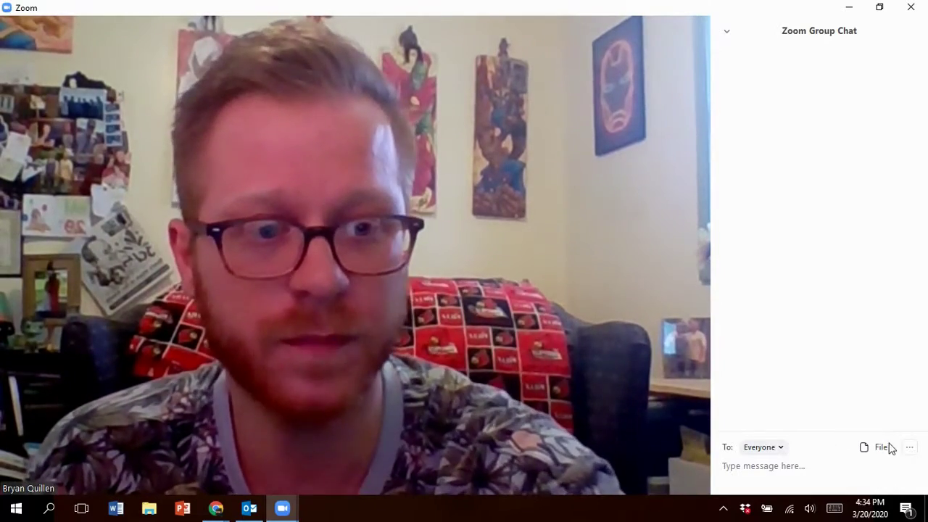
click(881, 449)
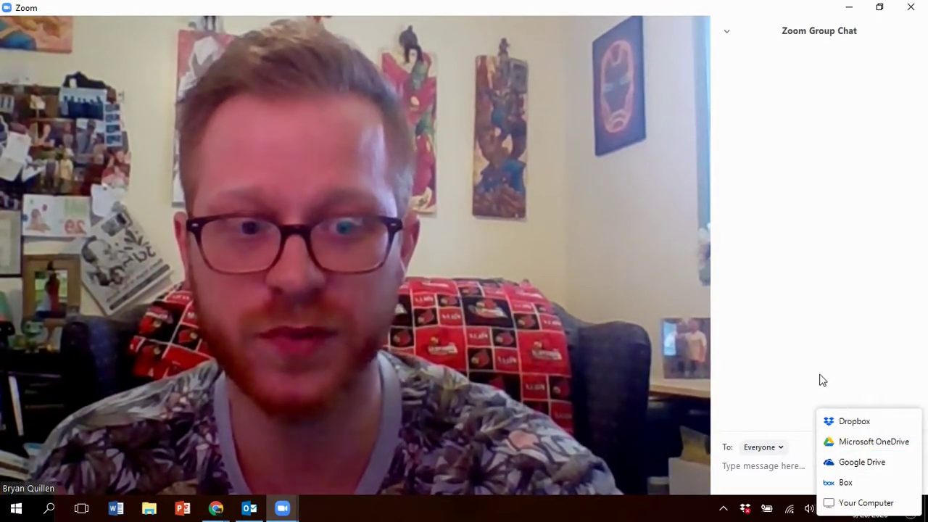
click(912, 449)
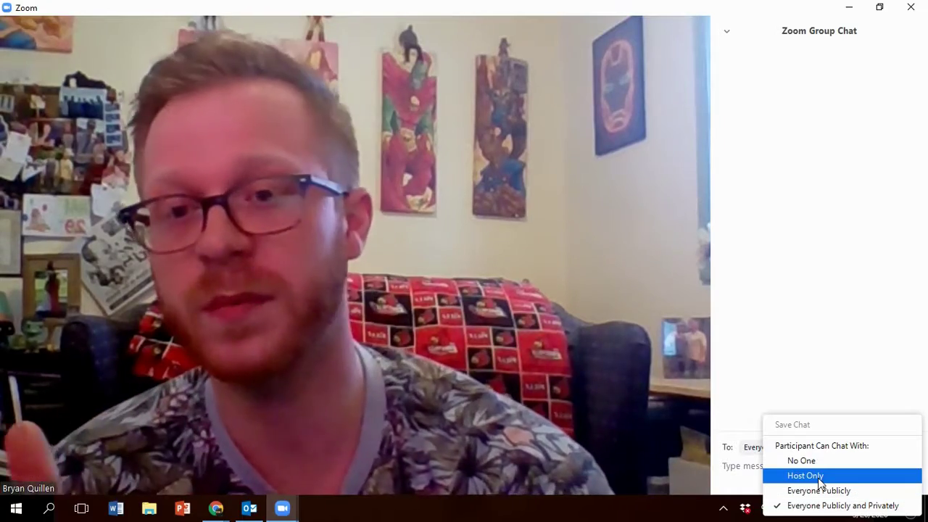
click(788, 340)
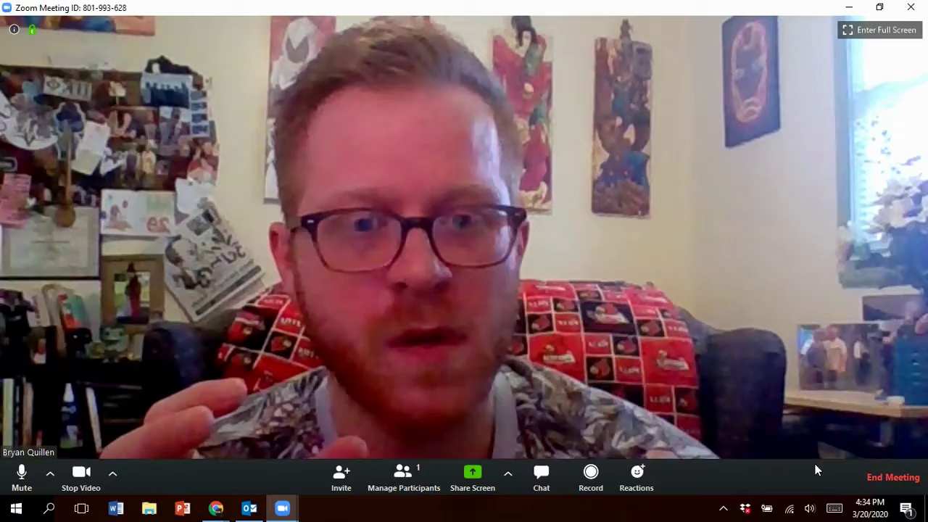
Open the Participants panel and expand More to see options like Lock Meeting.
click(414, 471)
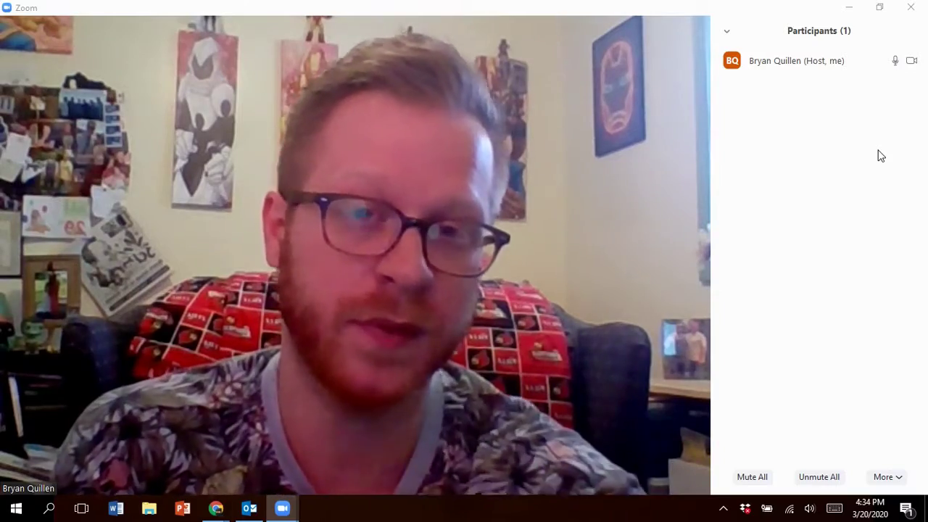
click(903, 481)
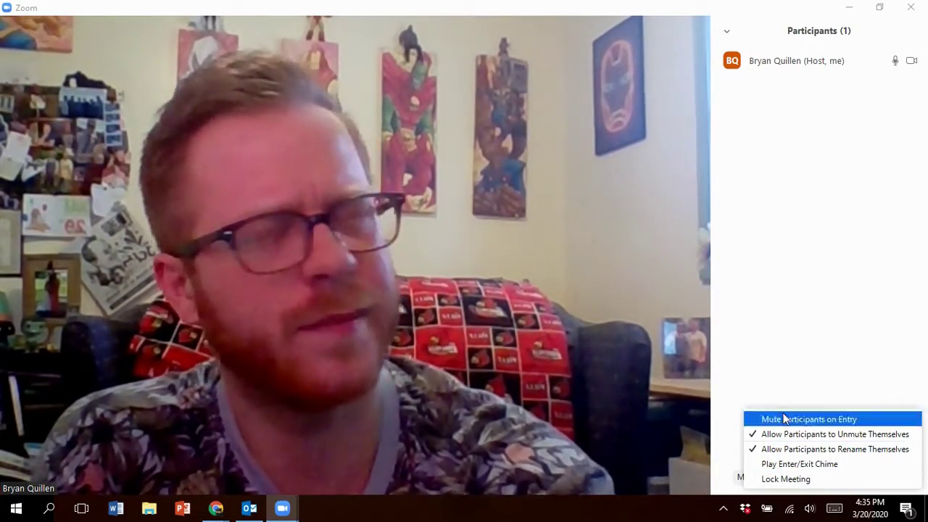
Close the extra participant options and dismiss the reactions menu without sending one.
click(776, 360)
mouse_move(701, 429)
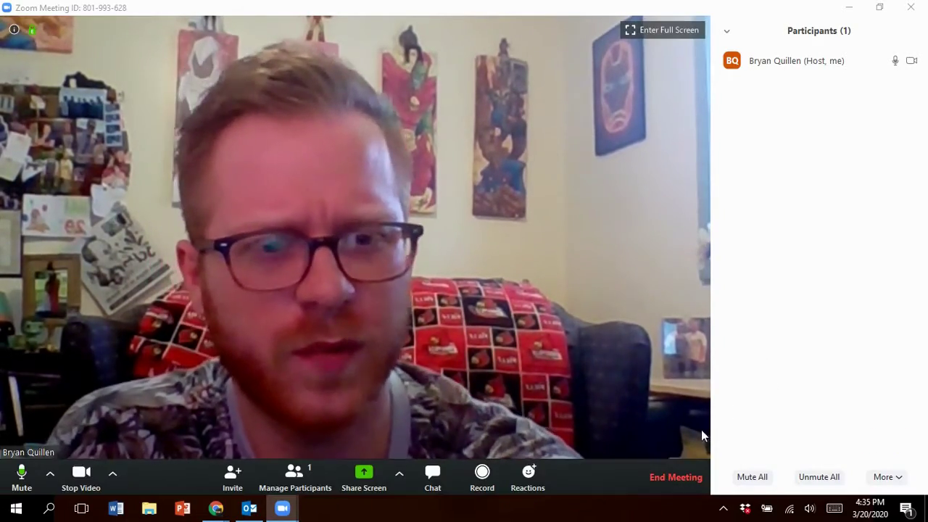
click(528, 475)
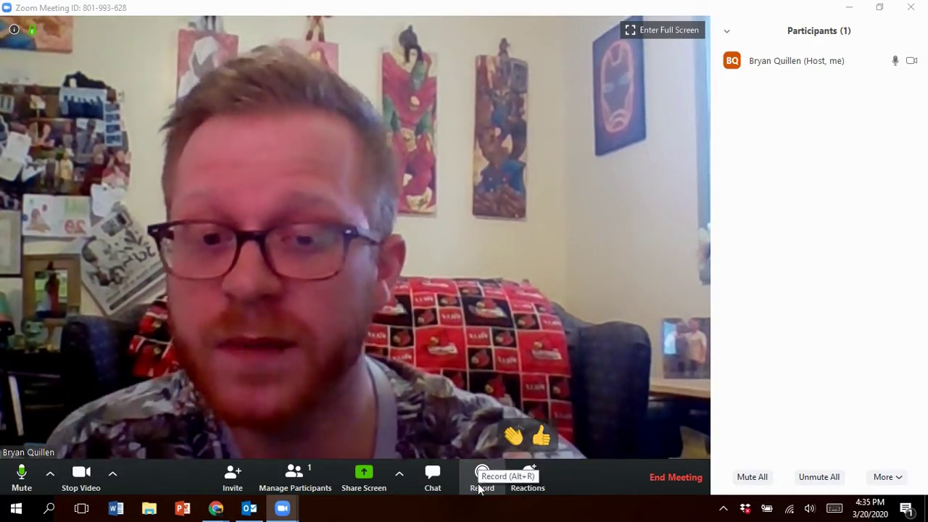
click(474, 387)
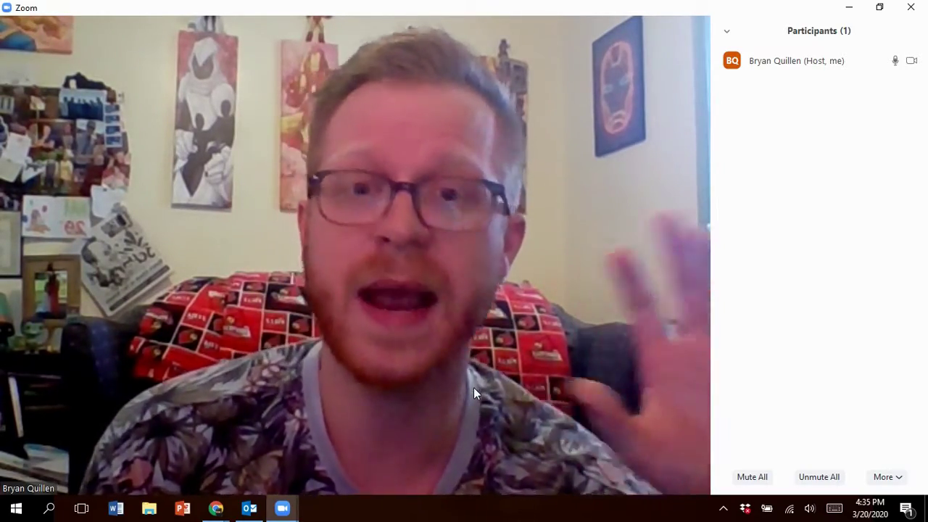
Record a short stretch of the meeting, then stop the recording.
mouse_move(330, 272)
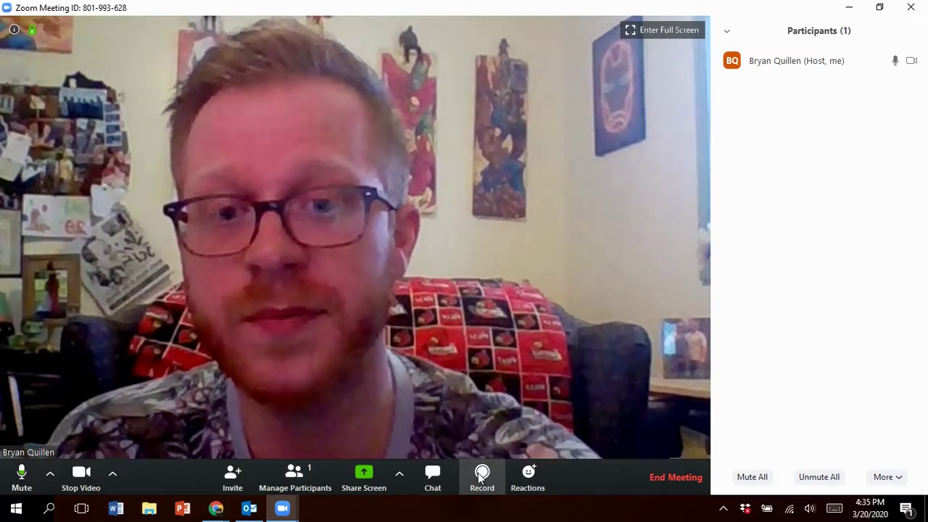
click(482, 478)
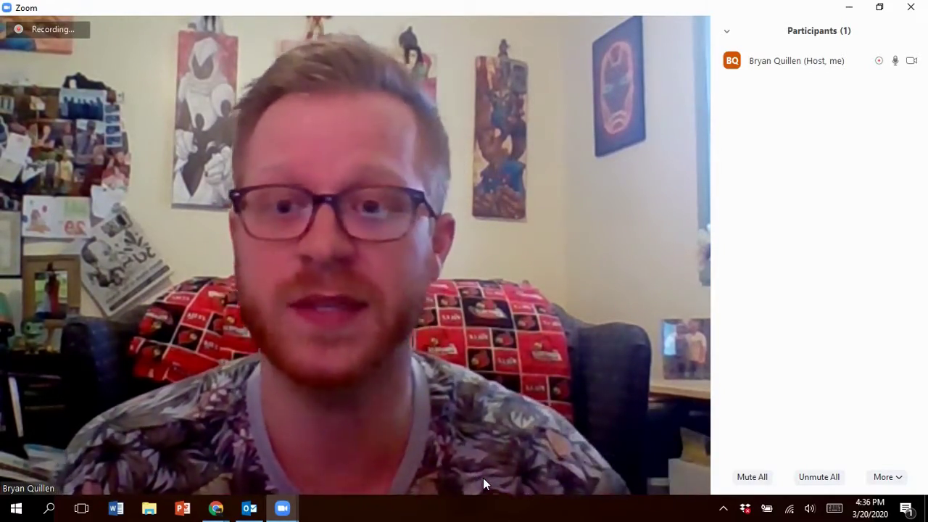
mouse_move(410, 476)
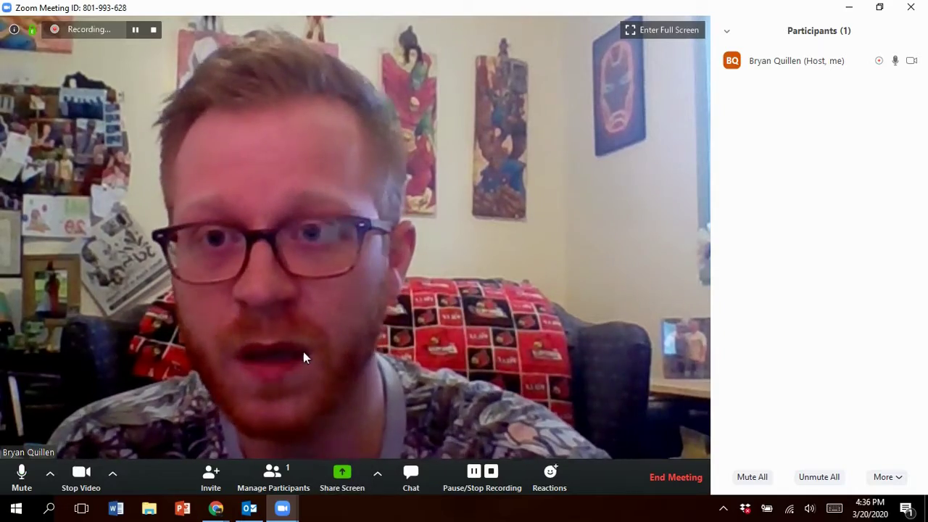
click(155, 34)
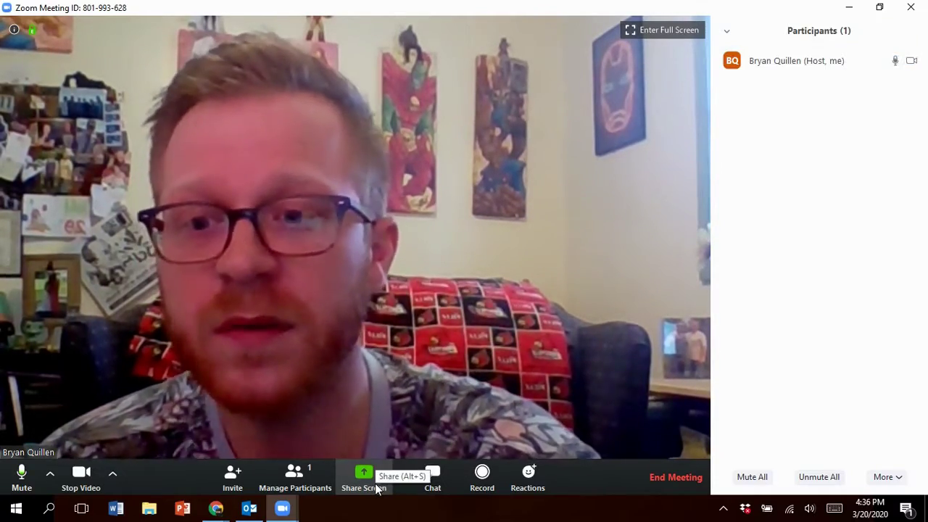
Share a blank Whiteboard with the meeting from Share Screen.
click(374, 482)
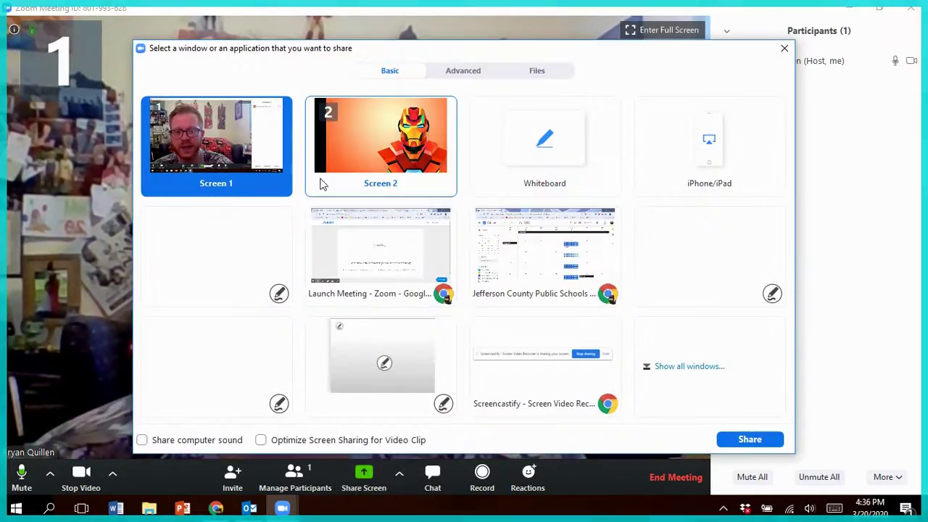
double_click(490, 162)
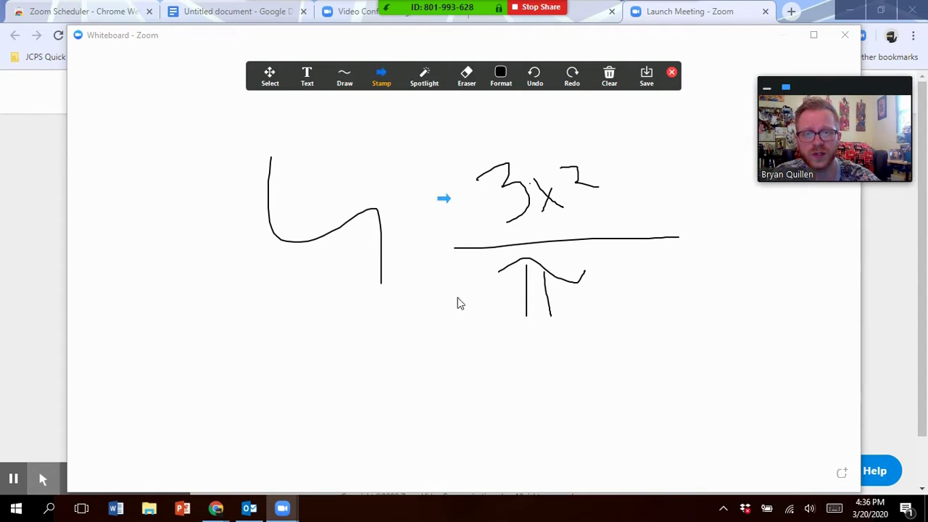
mouse_move(389, 85)
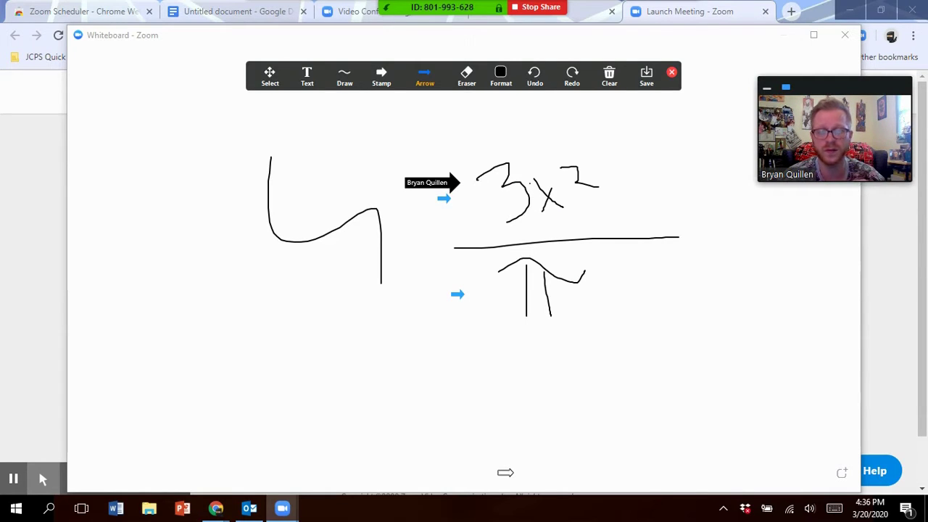
Clear the viewers' drawings, then clear all drawings from the whiteboard.
click(608, 77)
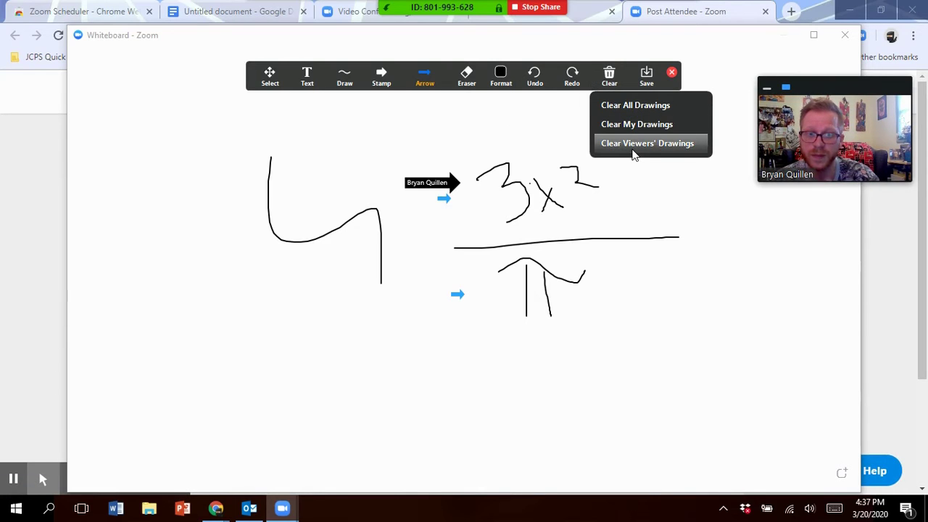
click(632, 148)
click(611, 81)
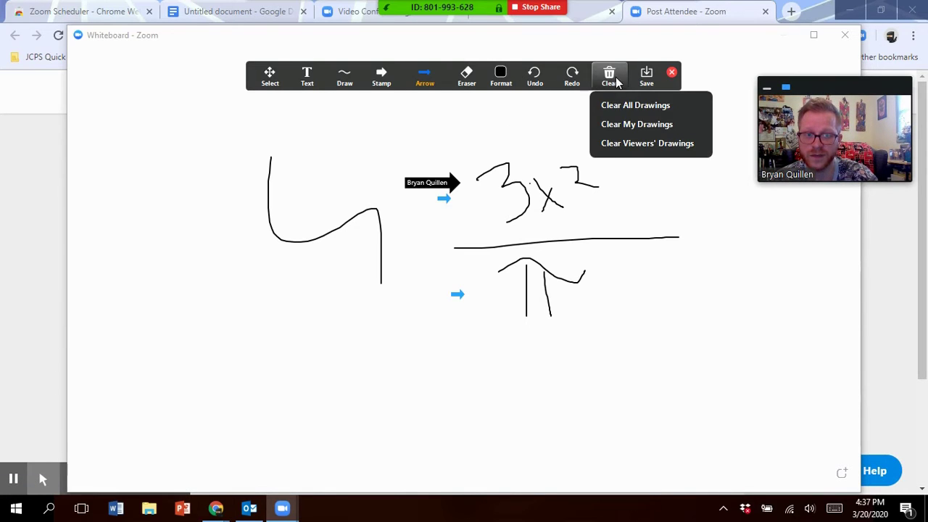
click(621, 126)
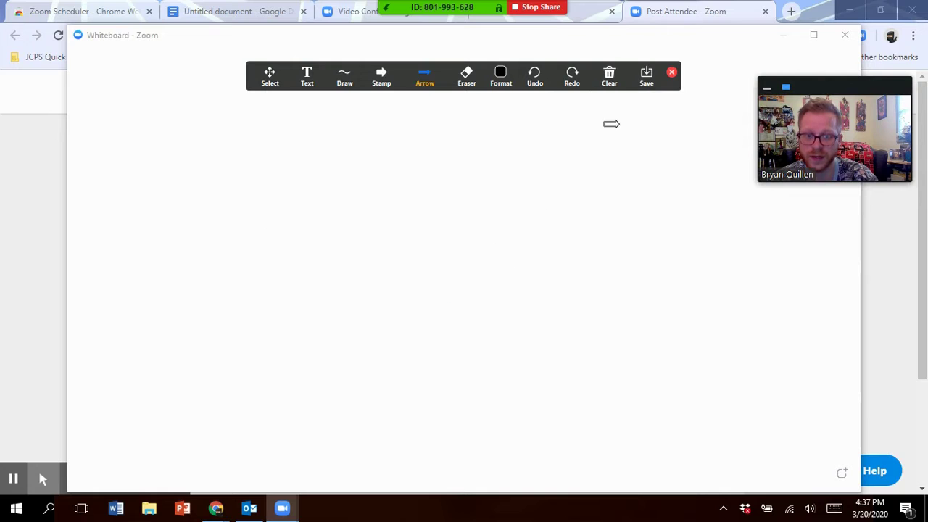
Switch the annotation colour to blue and close the annotation toolbar.
click(499, 75)
click(599, 114)
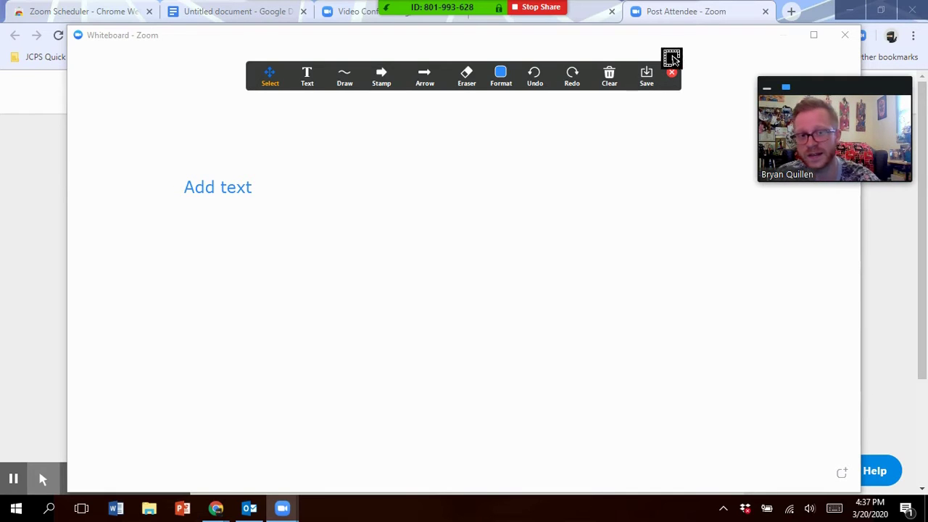
click(673, 73)
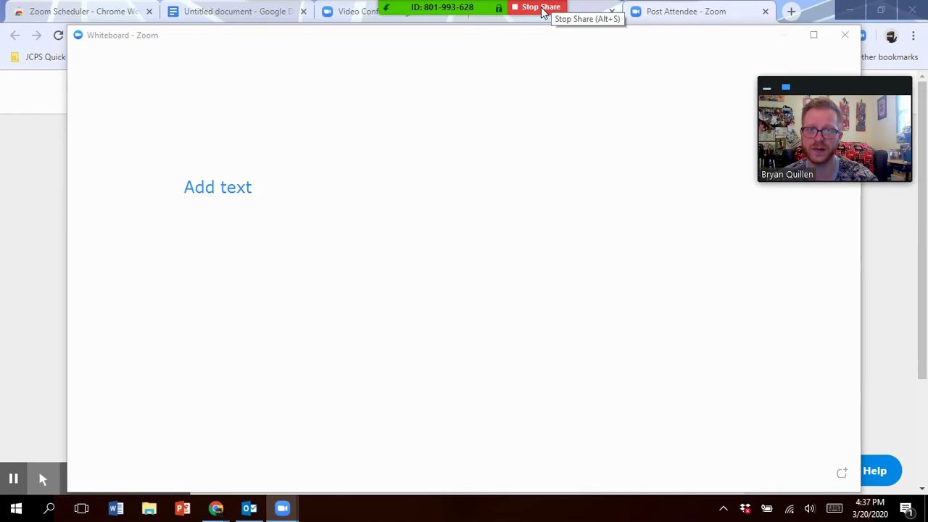
Stop sharing the whiteboard and share the Post Attendee Chrome window instead.
click(541, 8)
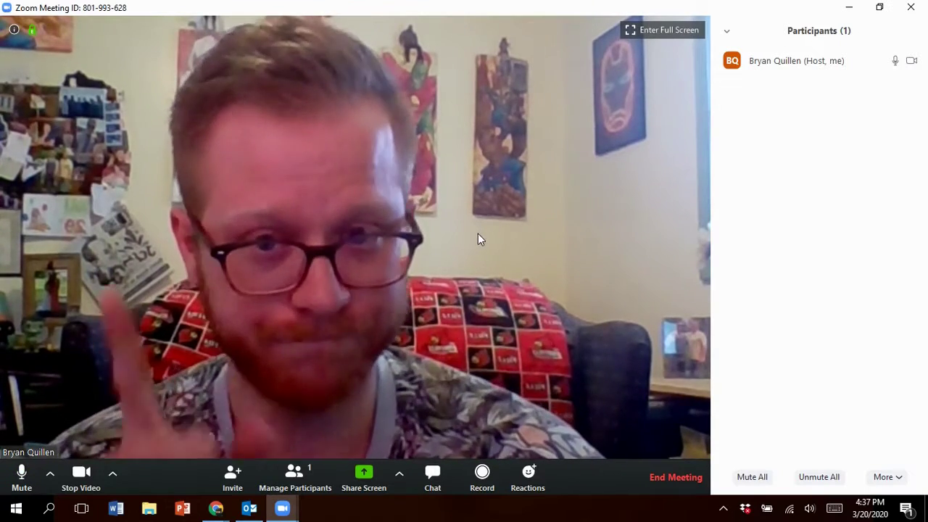
click(397, 479)
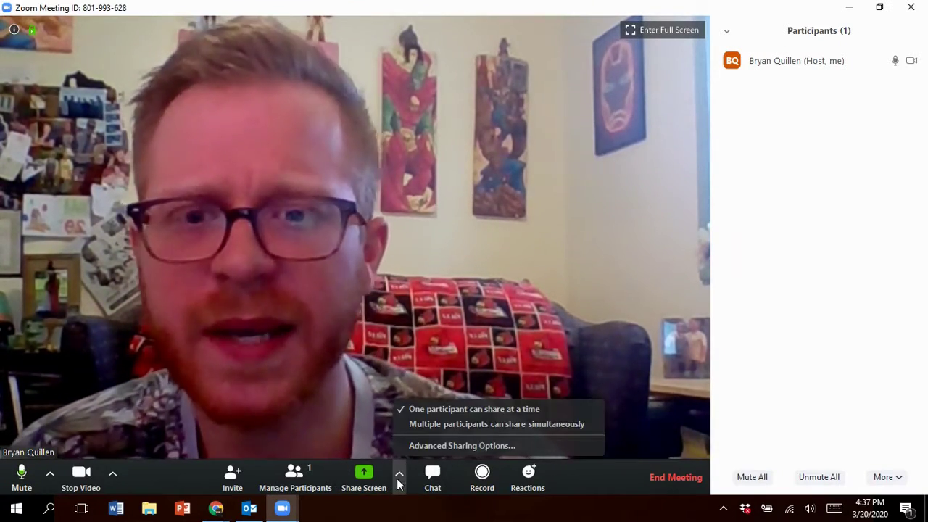
click(364, 475)
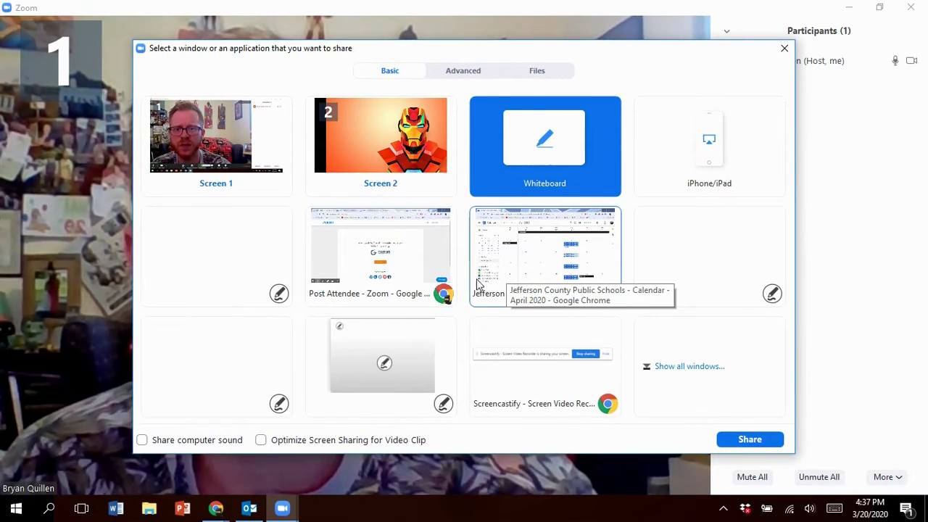
click(403, 244)
double_click(402, 243)
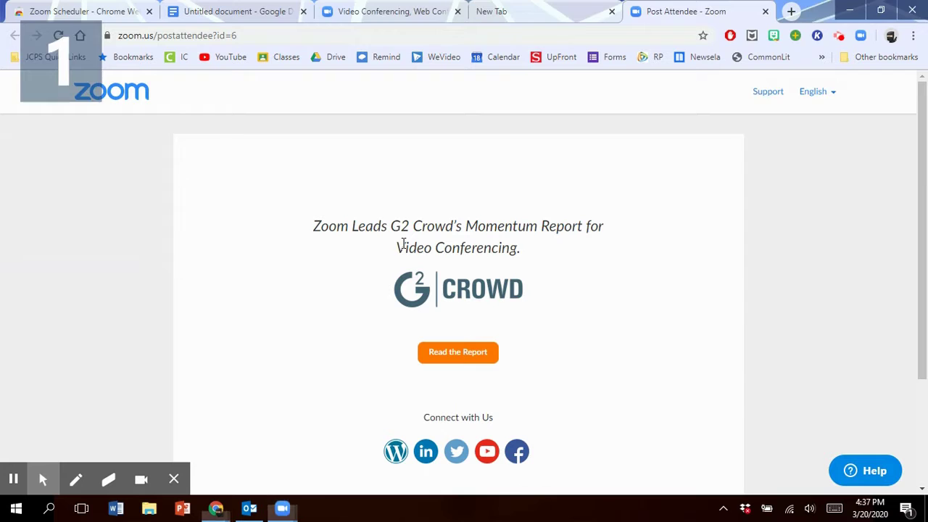
Visit the Untitled document and Zoom home page tabs, then stop sharing.
click(679, 14)
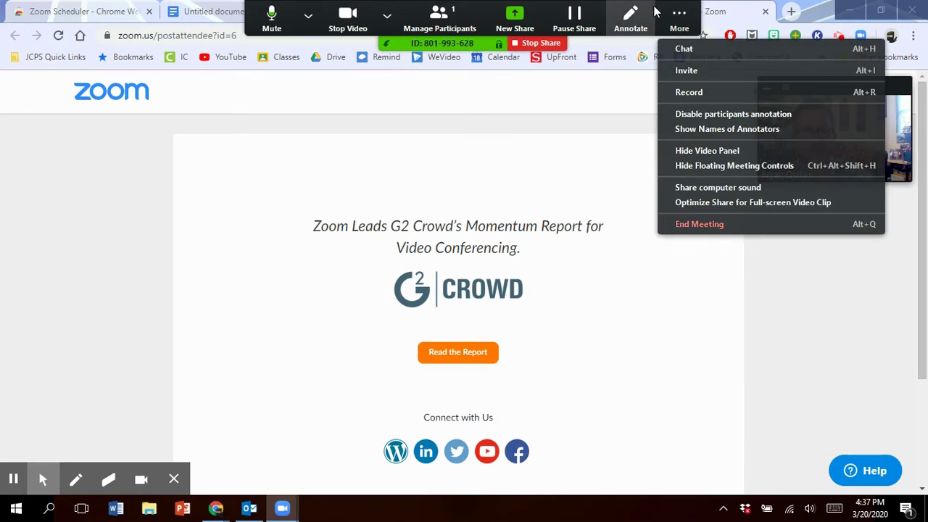
click(679, 14)
click(308, 14)
click(192, 13)
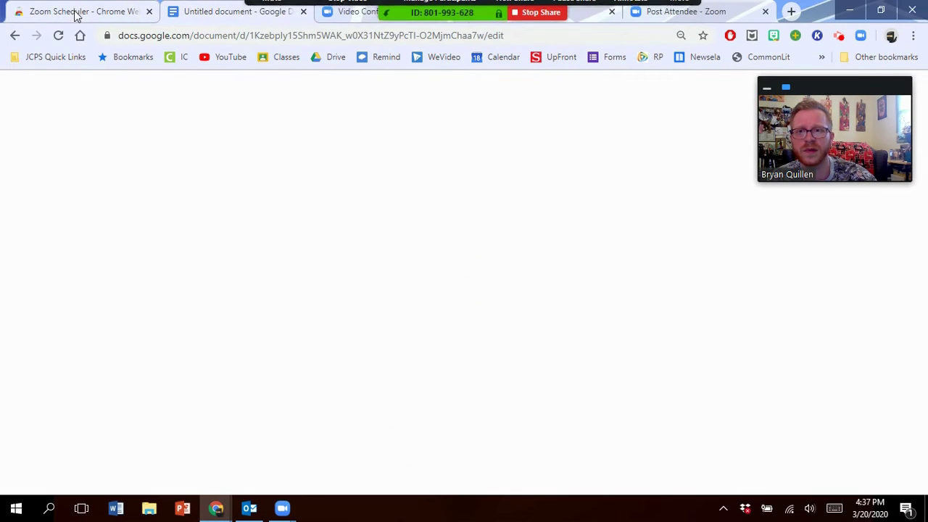
click(333, 16)
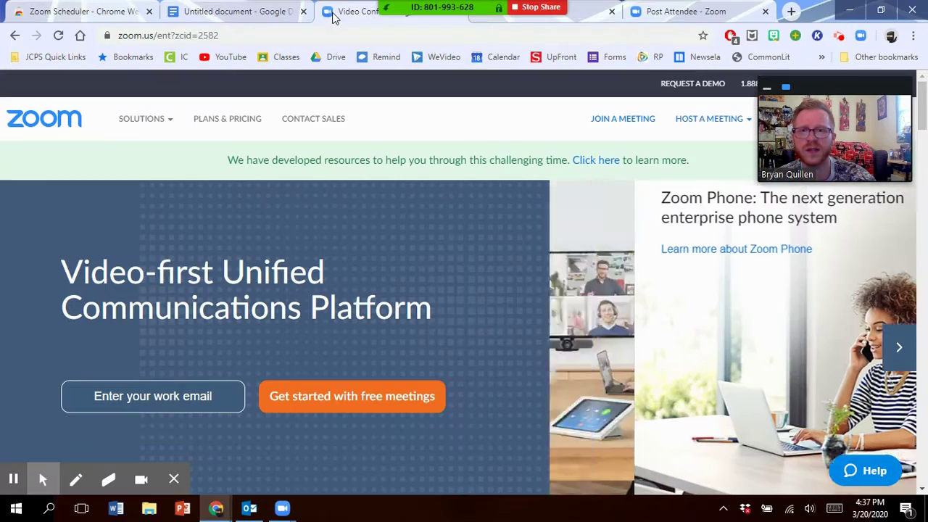
click(539, 8)
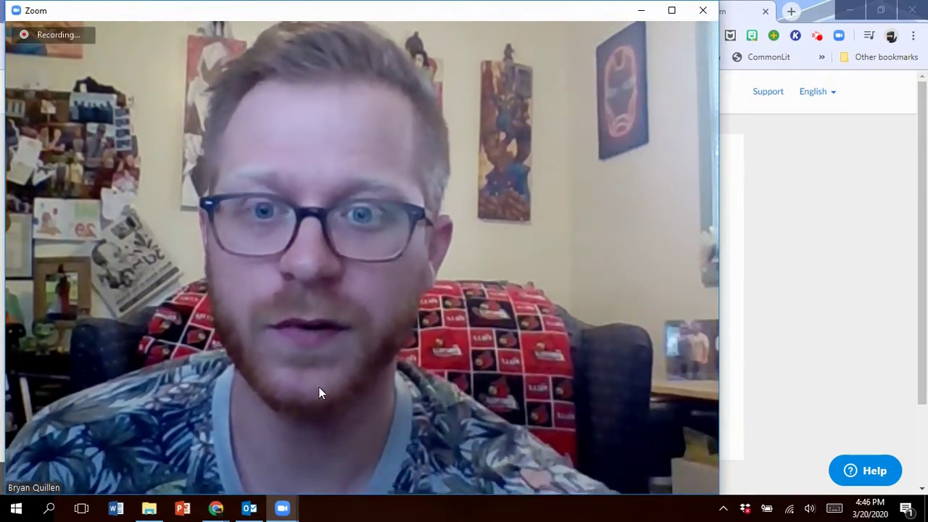
End the meeting for all participants so the recording starts converting.
mouse_move(383, 478)
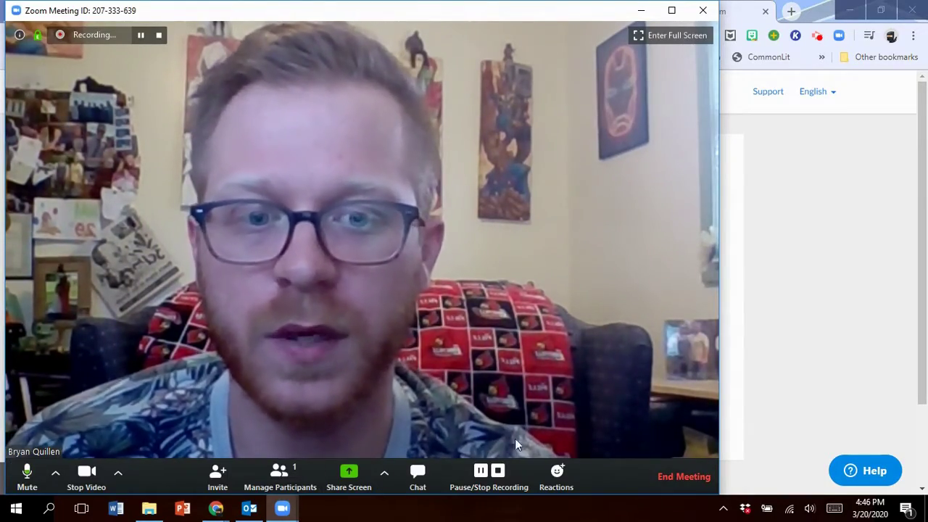
click(667, 475)
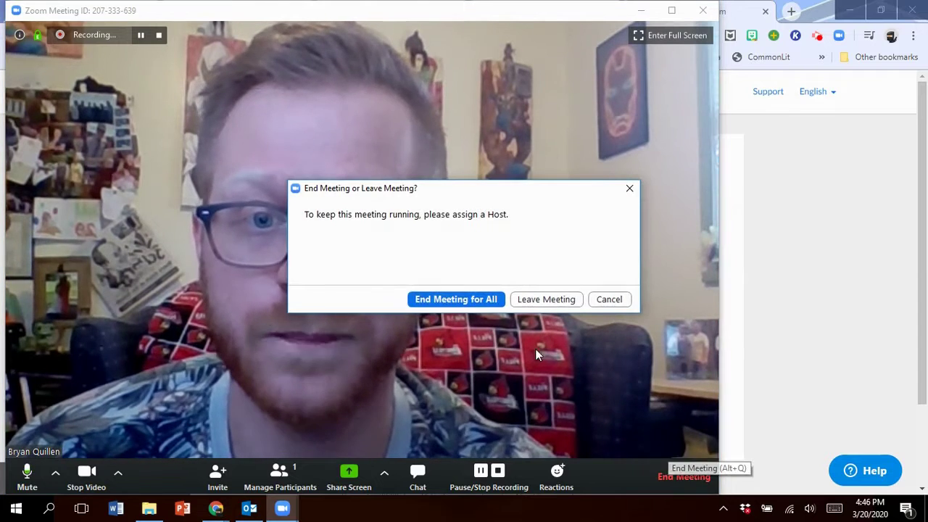
click(461, 300)
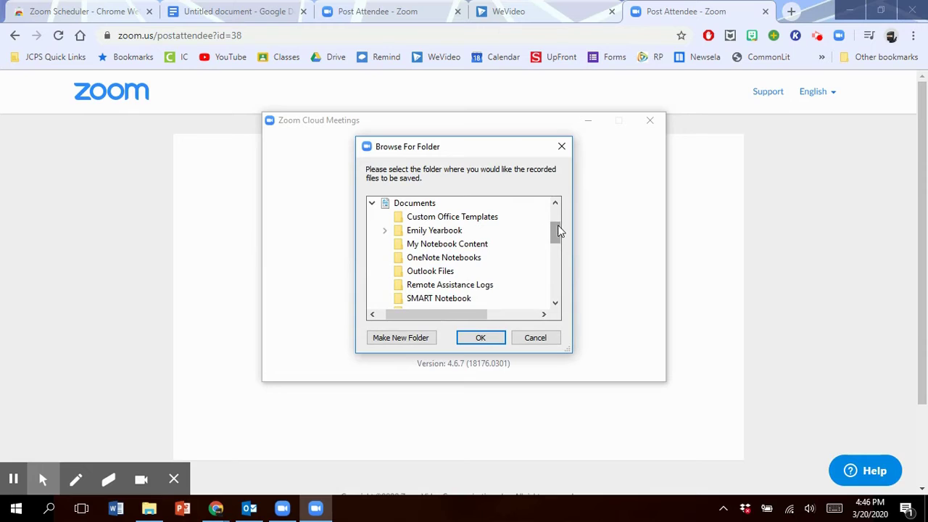
Save the converted recording to the Desktop folder.
drag(558, 230, 558, 204)
click(406, 258)
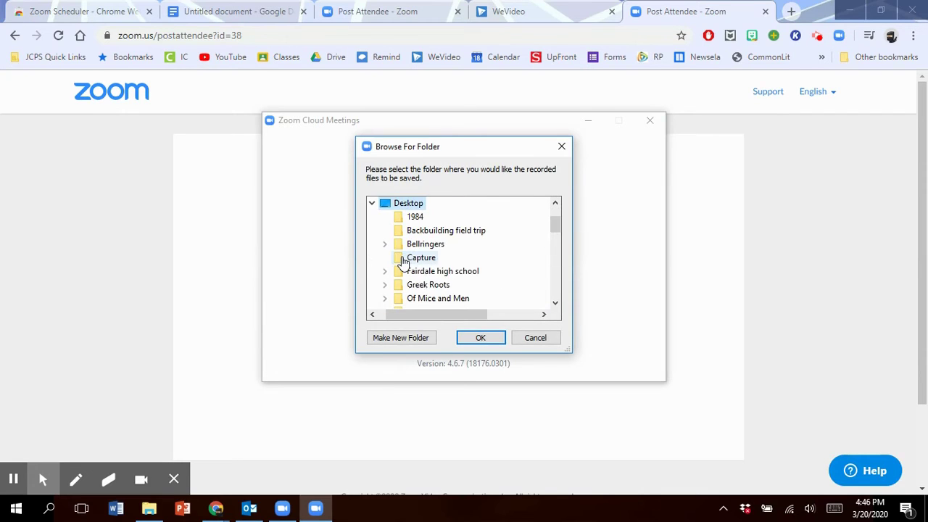
click(480, 338)
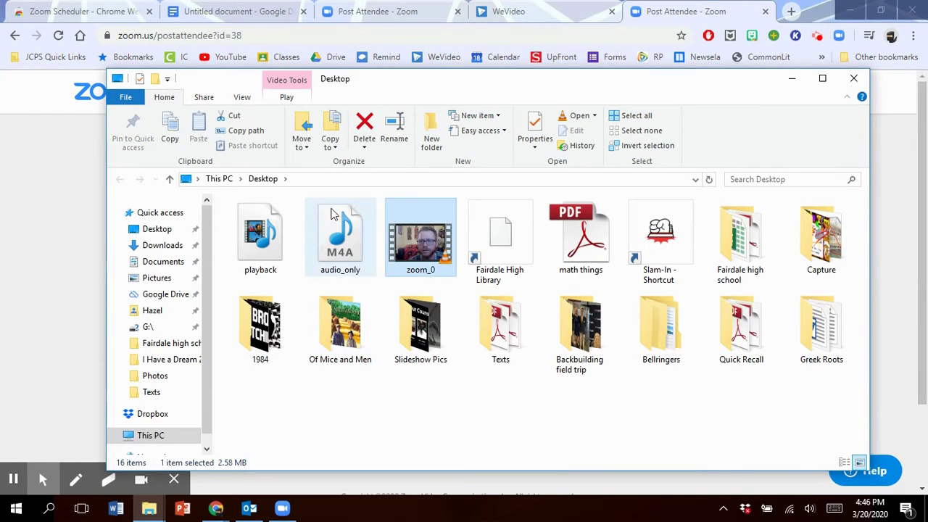
Start renaming the zoom_0 video, then bring the Chrome Zoom window back to the front.
right_click(418, 268)
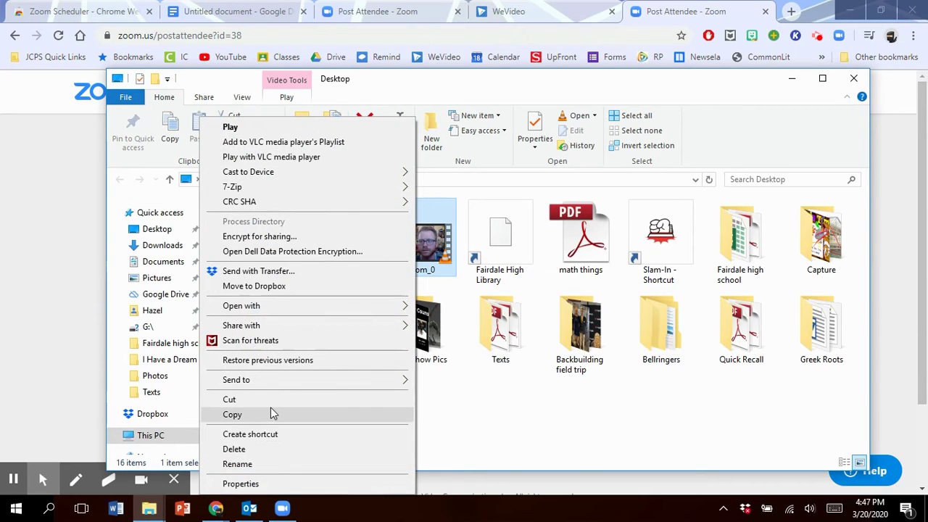
click(245, 465)
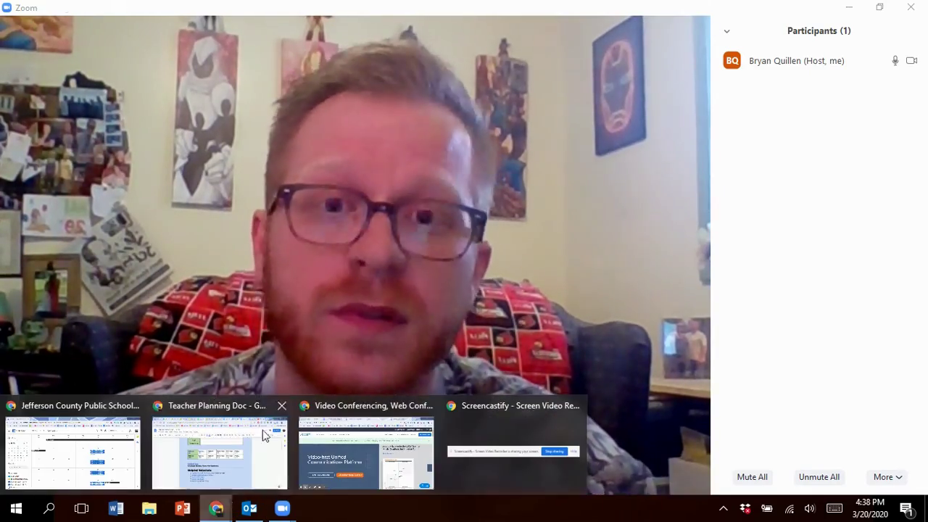
click(322, 468)
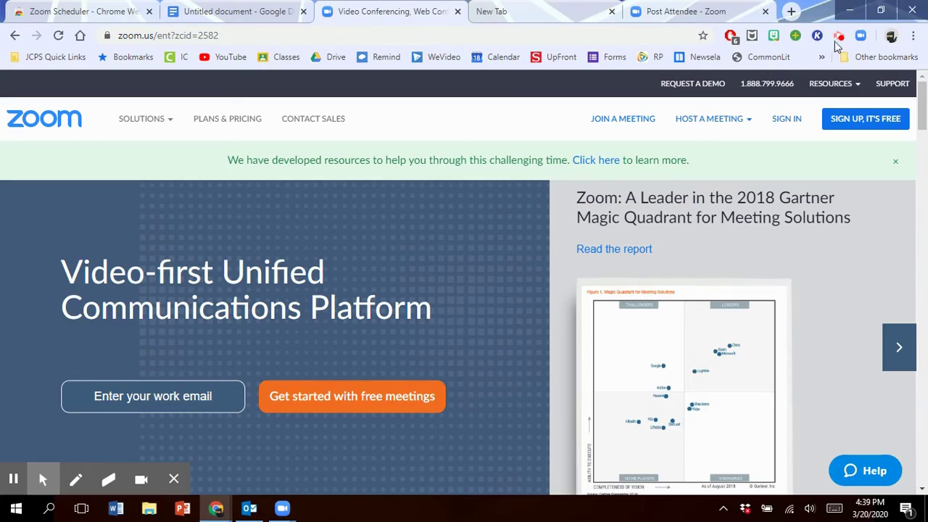